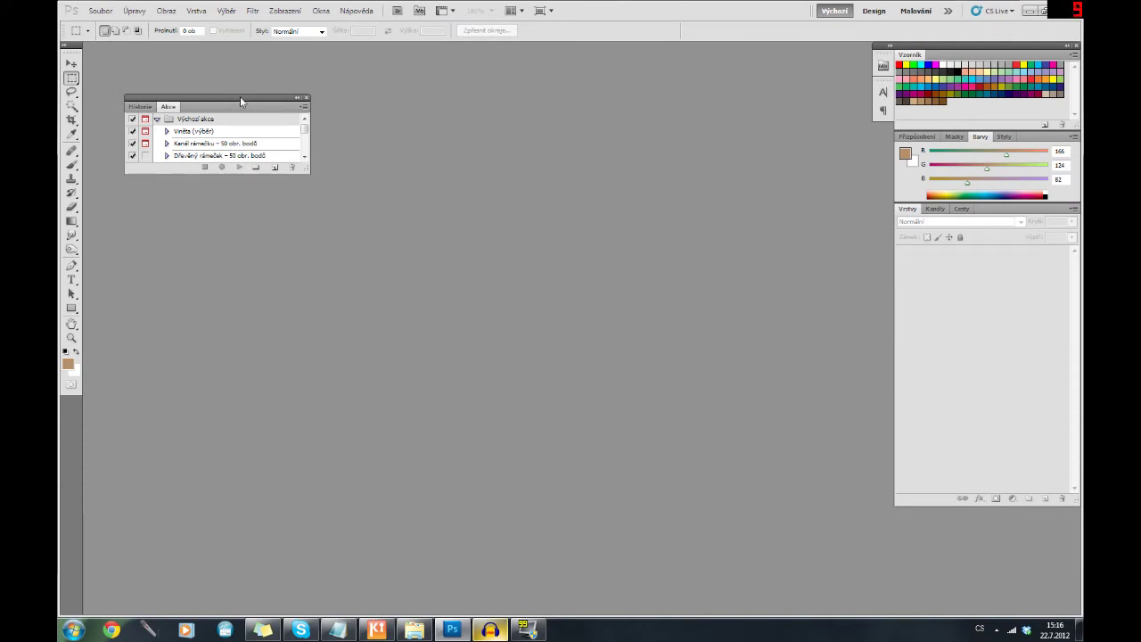
- Close the floating Historie/Akce panel to clear the workspace
click(306, 97)
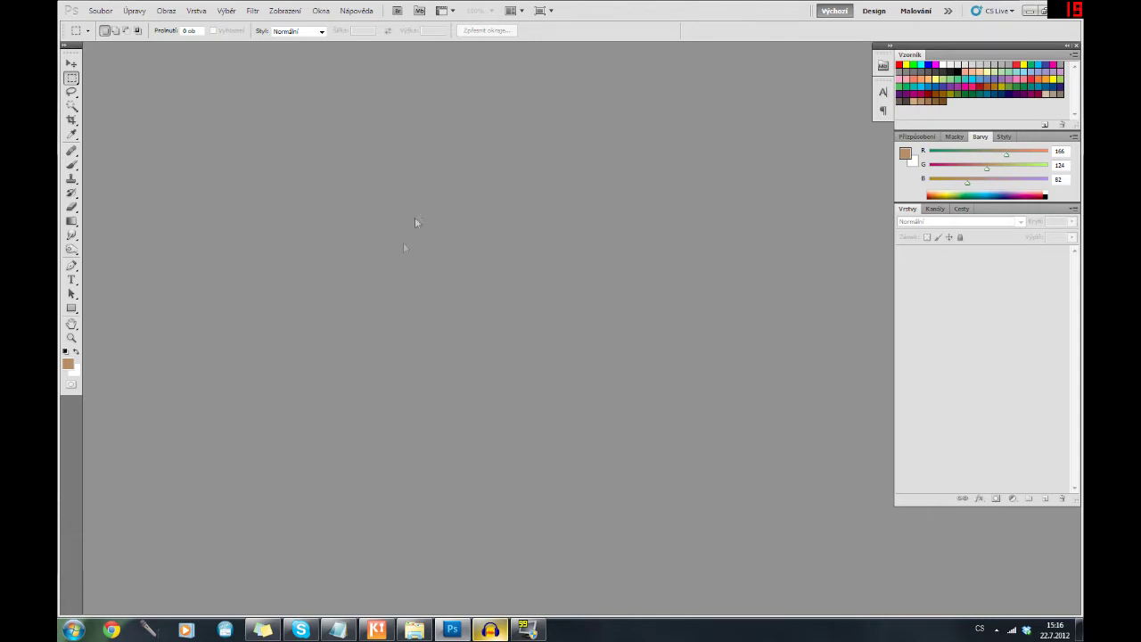
- Open the znamenko close-up face photo from the Photoshopak folder
click(100, 10)
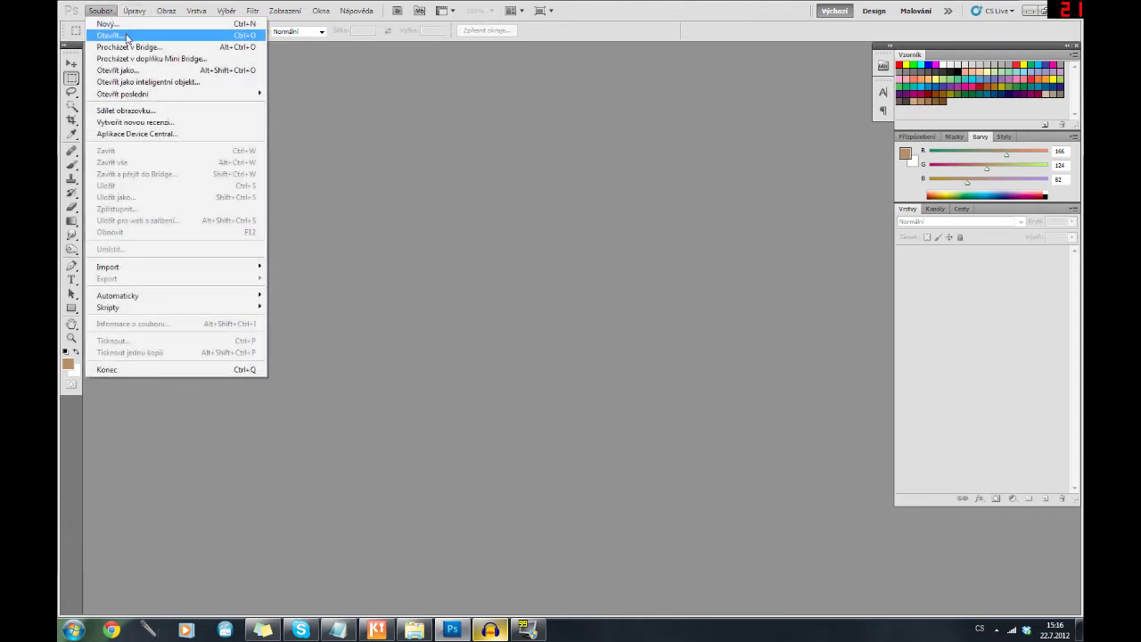
click(128, 38)
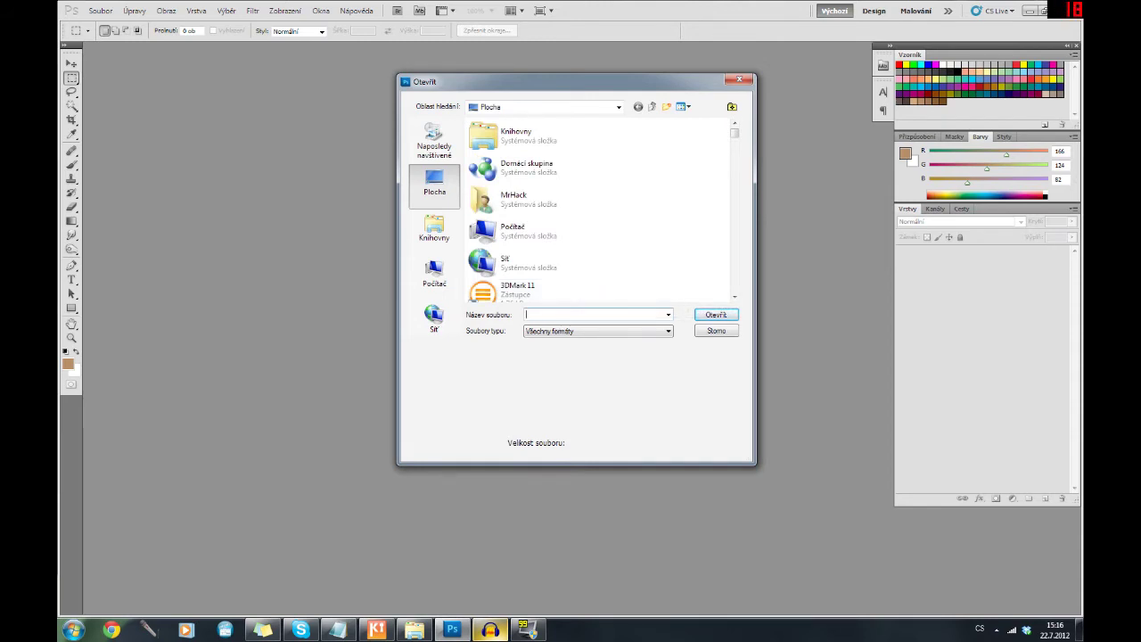
text(photo)
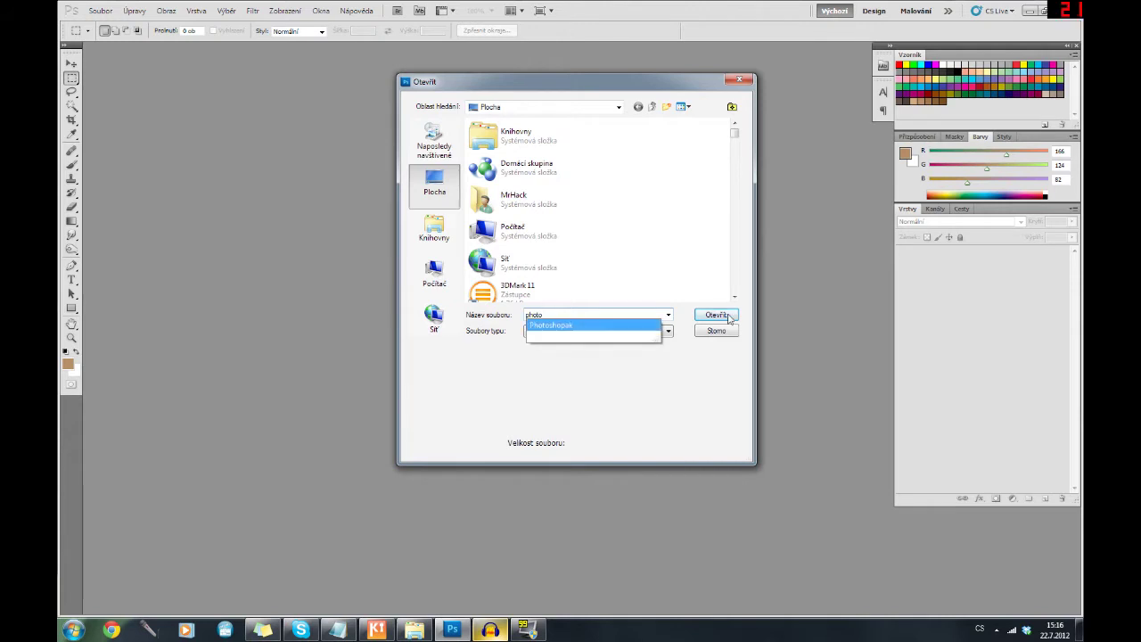
click(728, 321)
click(728, 321)
click(510, 166)
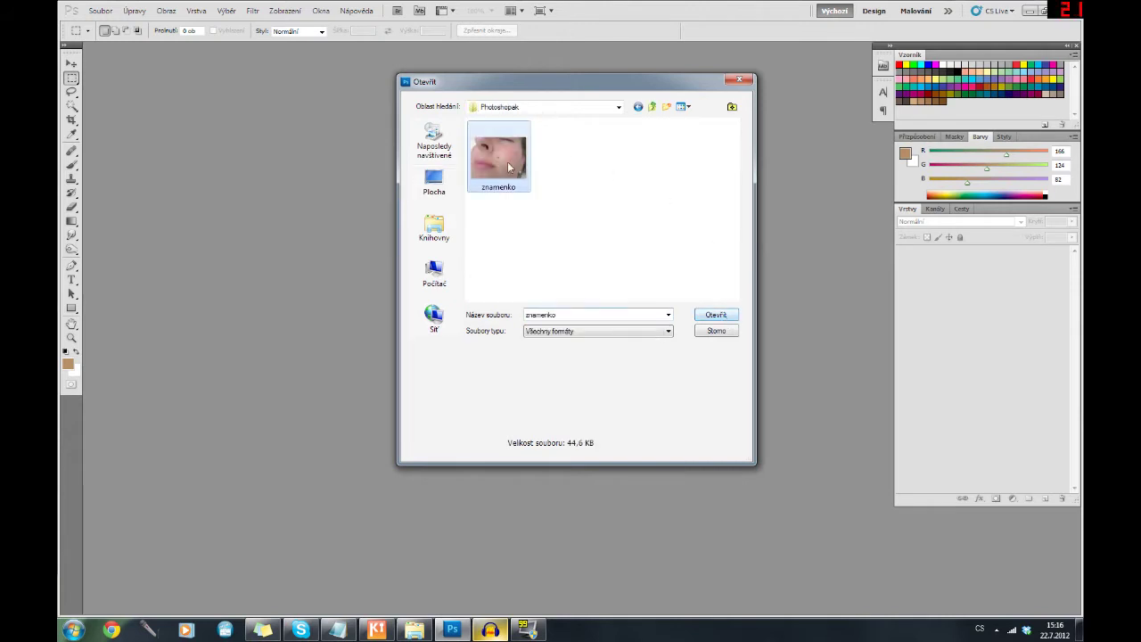
double_click(508, 165)
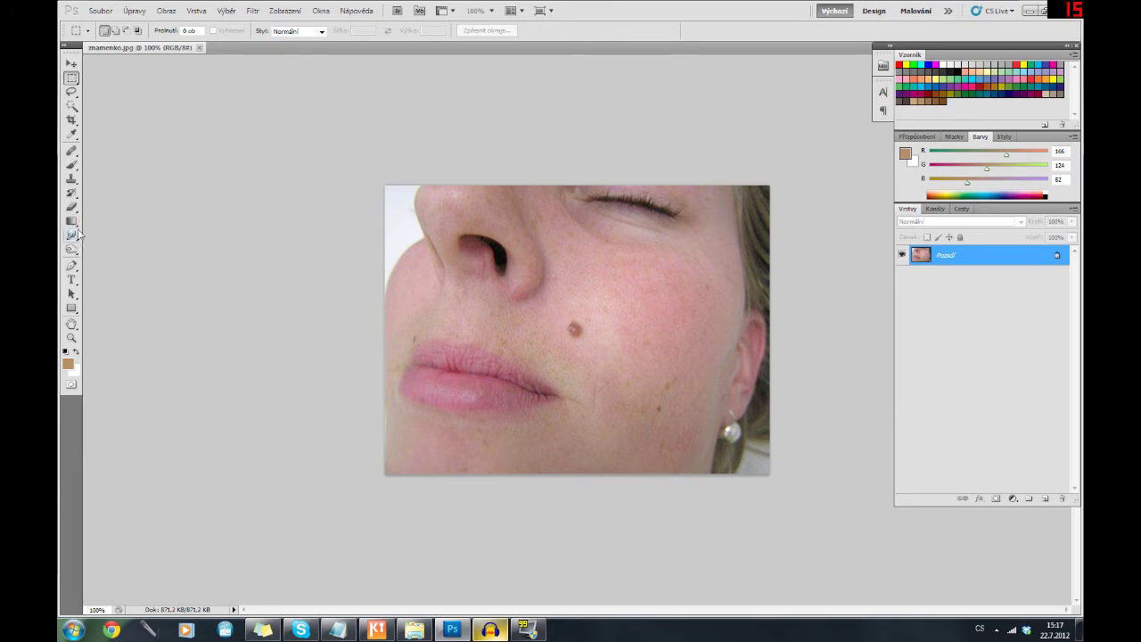
click(72, 179)
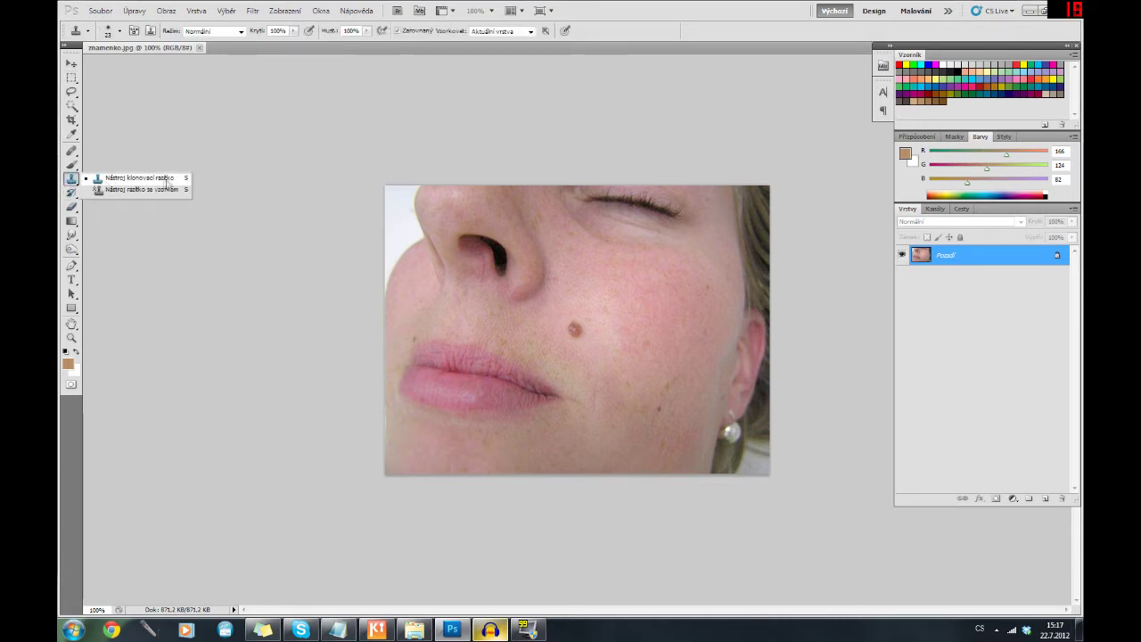
click(71, 191)
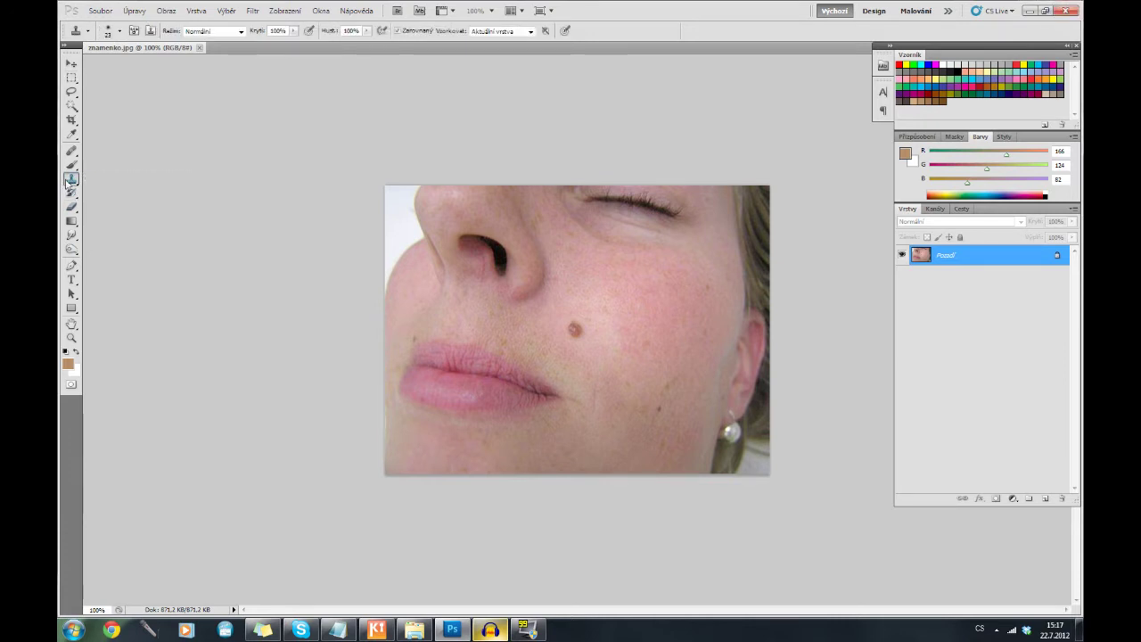
mouse_move(72, 235)
mouse_down()
mouse_move(134, 257)
mouse_move(88, 256)
mouse_up()
click(142, 262)
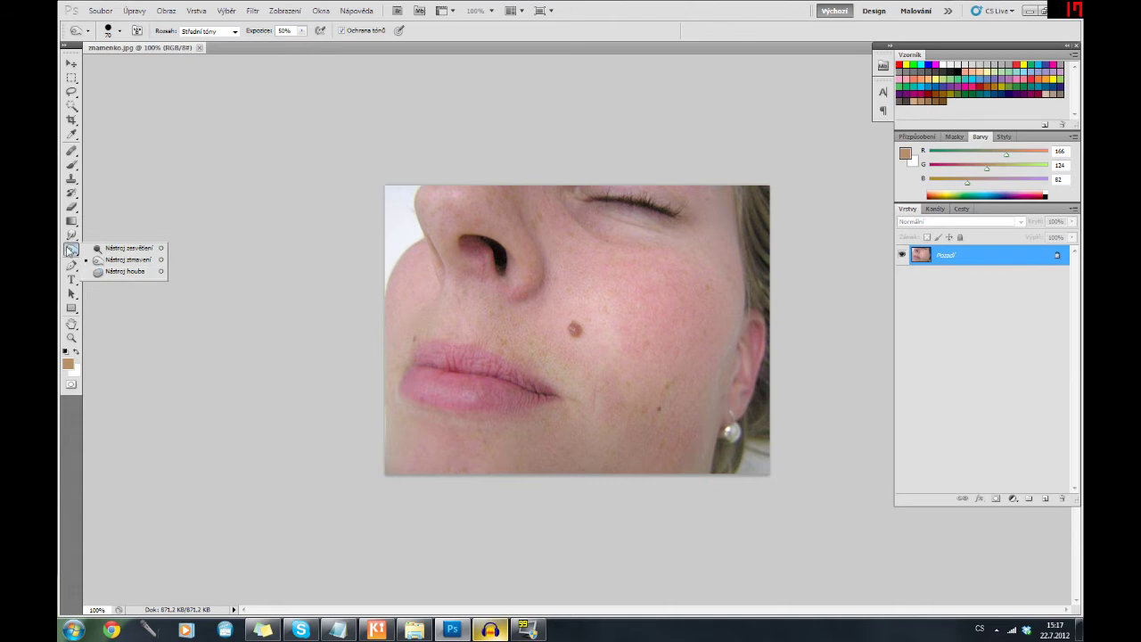
click(70, 249)
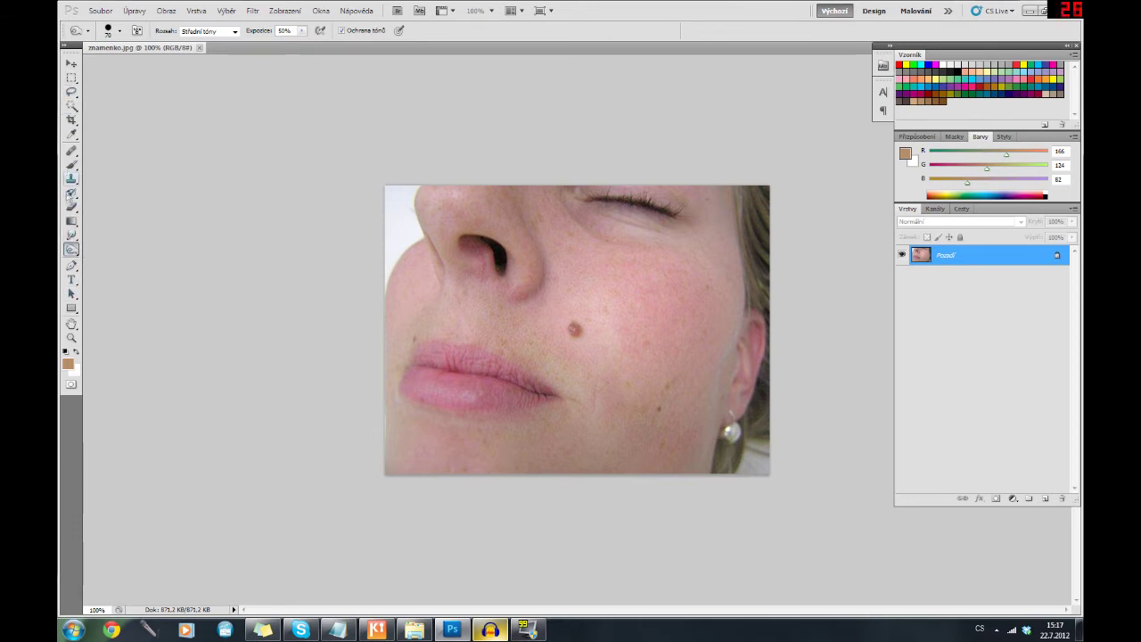
click(71, 78)
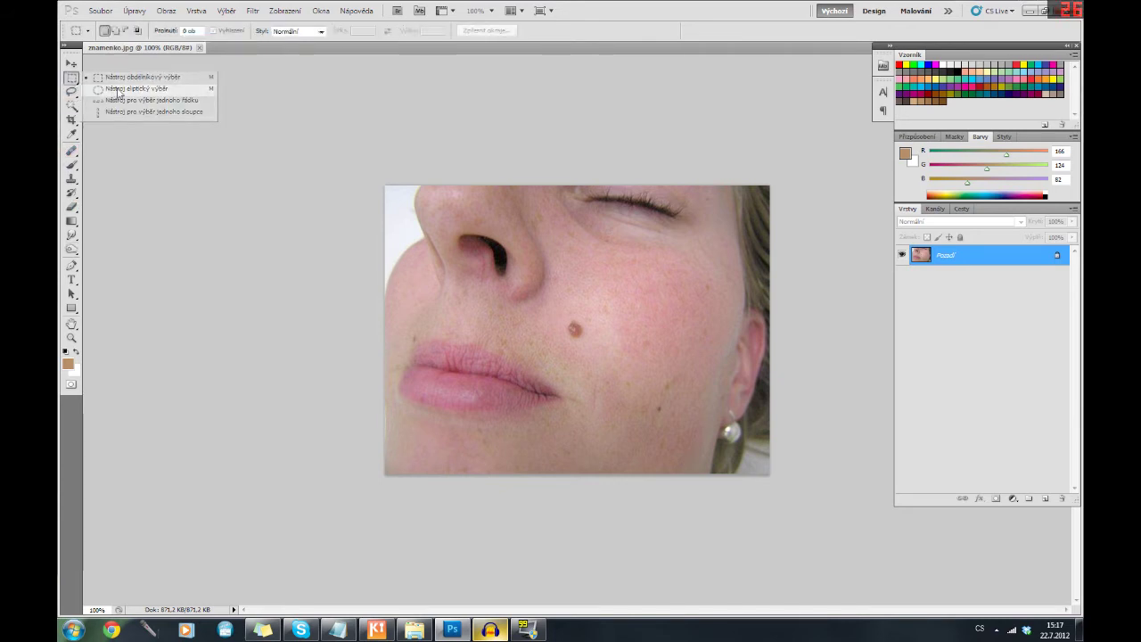
- Select an ellipse around the brown cheek mole and fill it with white
click(120, 89)
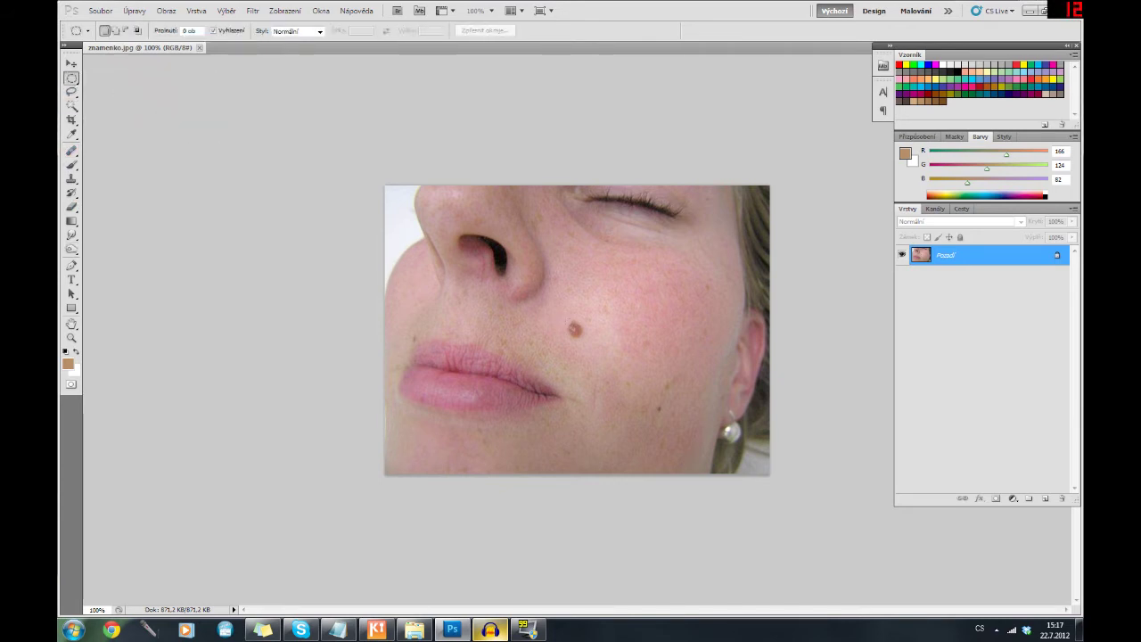
drag(564, 318, 587, 341)
key(Delete)
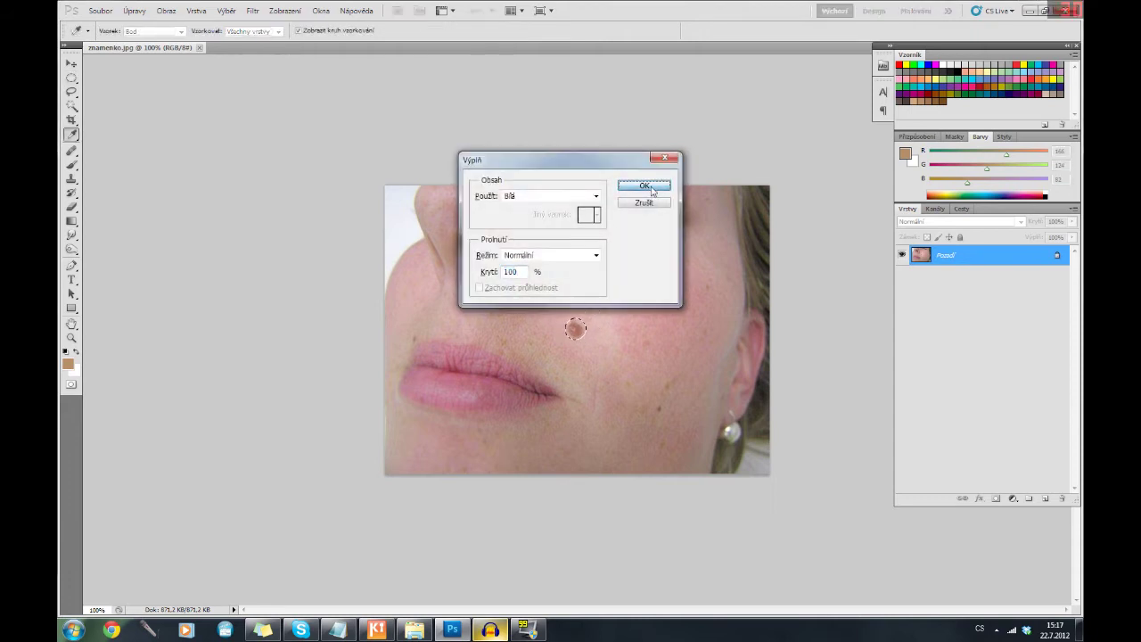
click(643, 186)
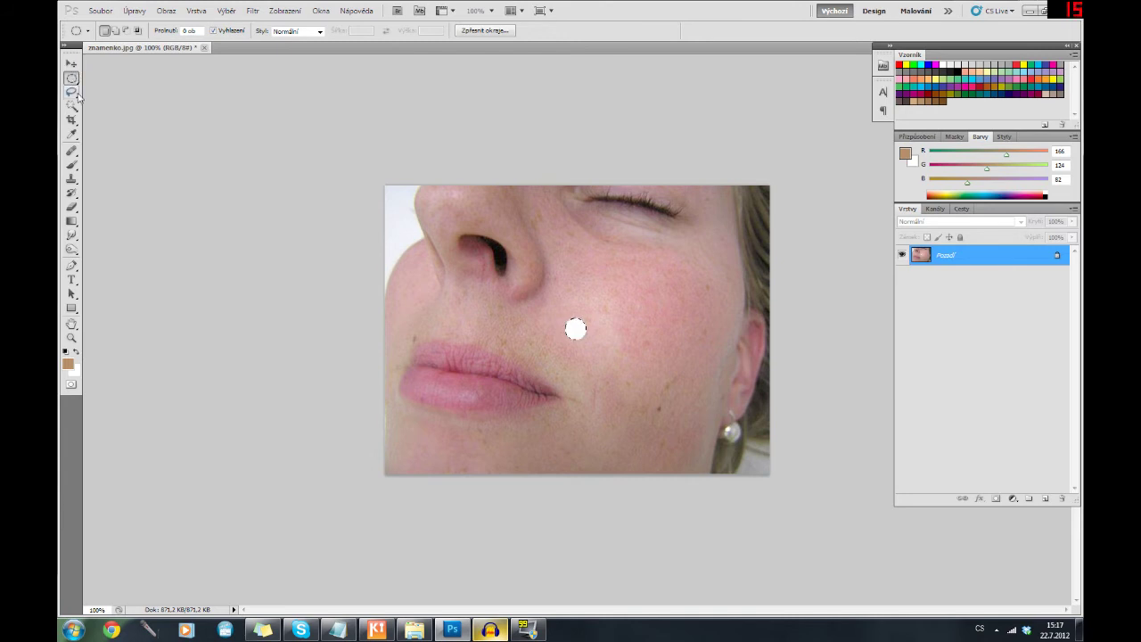
- Deselect and clone nearby skin over the white circle and a small dark spot
click(72, 179)
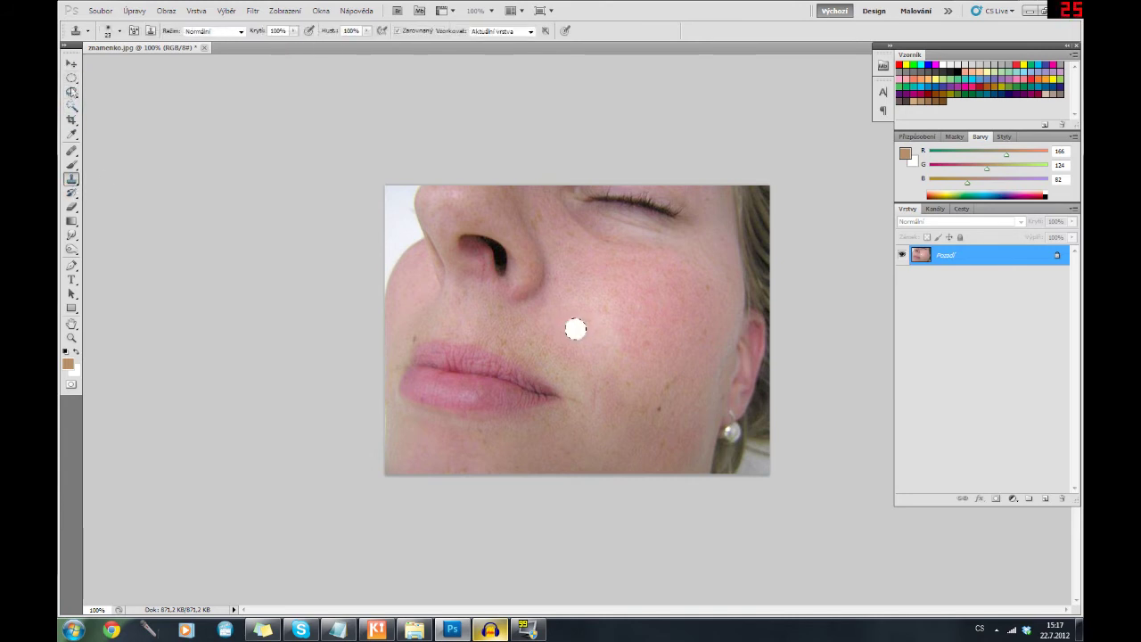
key(ctrl+d)
drag(561, 331, 572, 333)
click(462, 341)
key(ctrl+z)
key(ctrl+z)
key(ctrl+z)
key(ctrl+z)
click(72, 207)
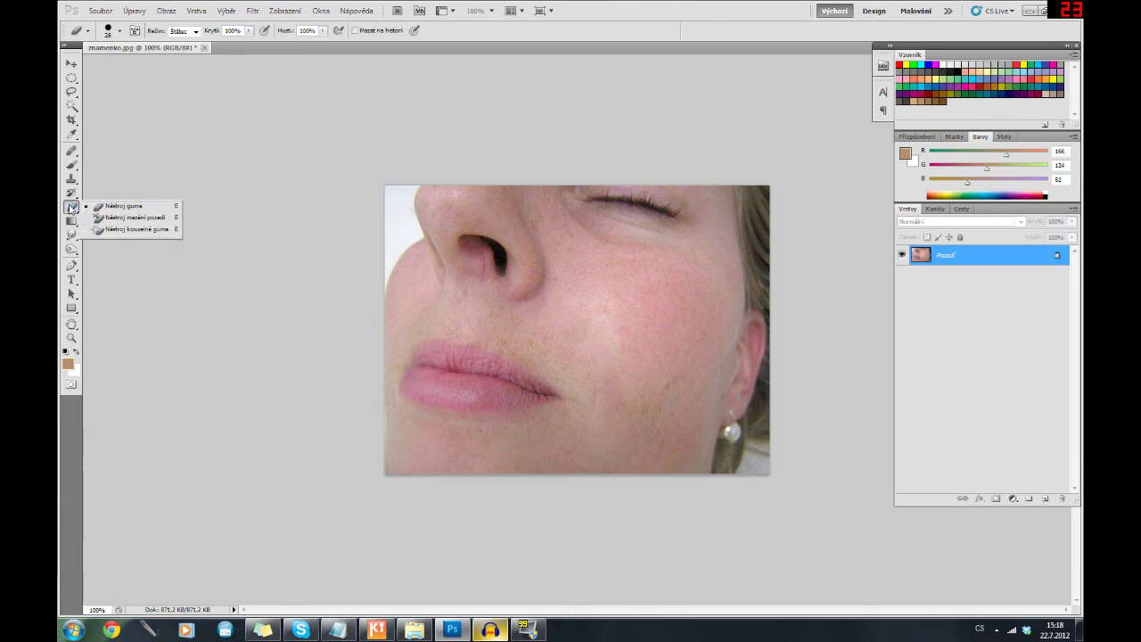
- Zoom in on the cheek and smudge the retouched patch to soften it
click(71, 234)
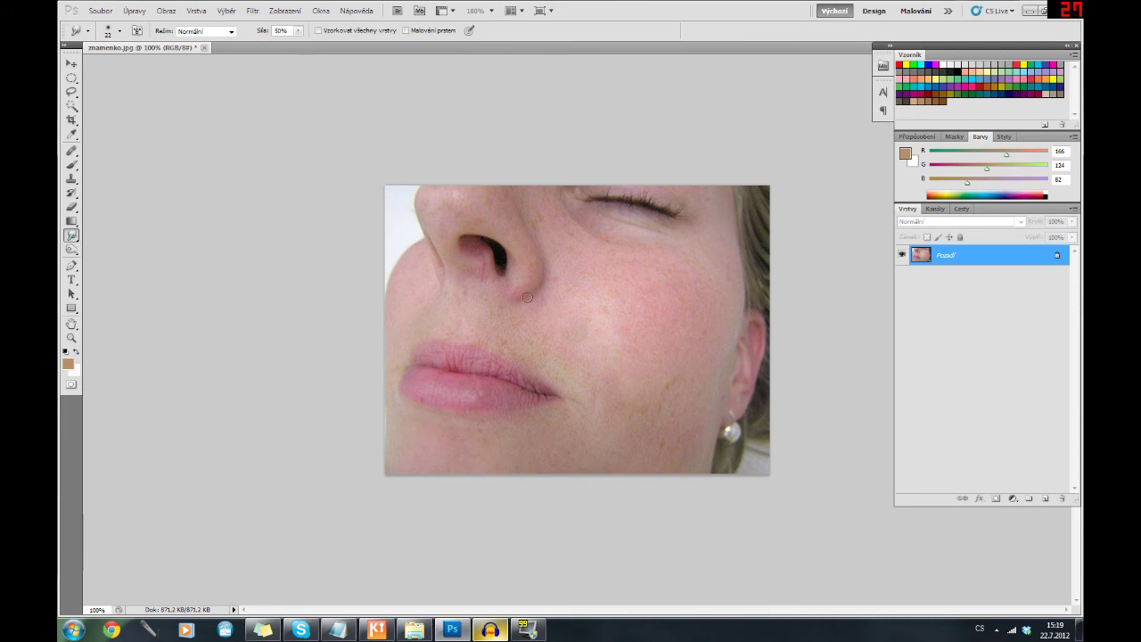
click(71, 337)
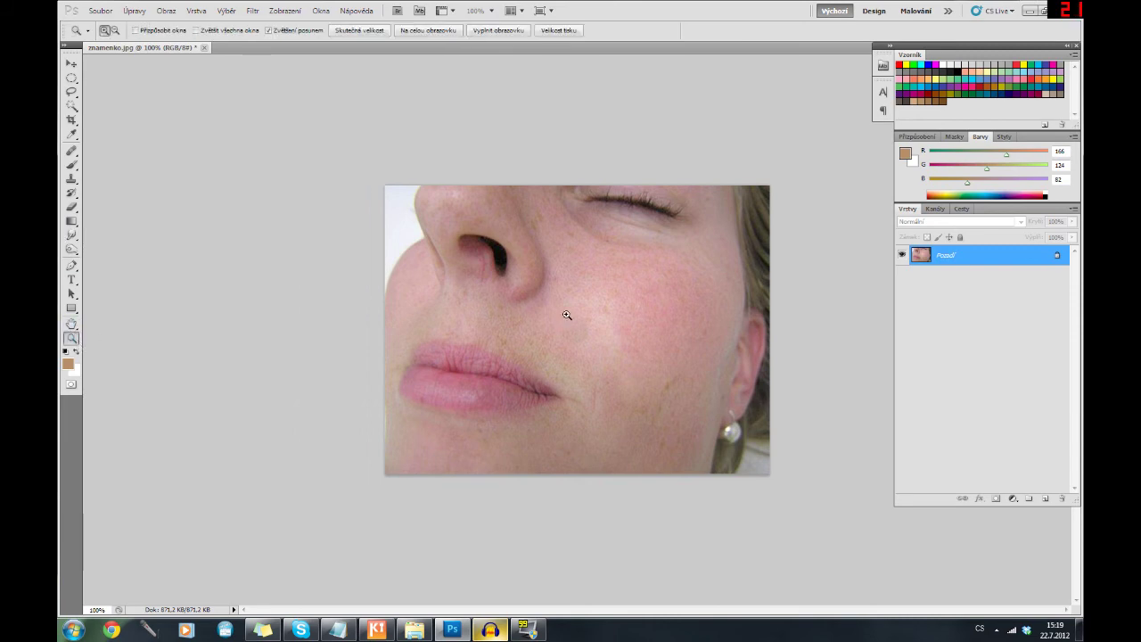
click(564, 315)
click(593, 347)
click(604, 348)
click(579, 320)
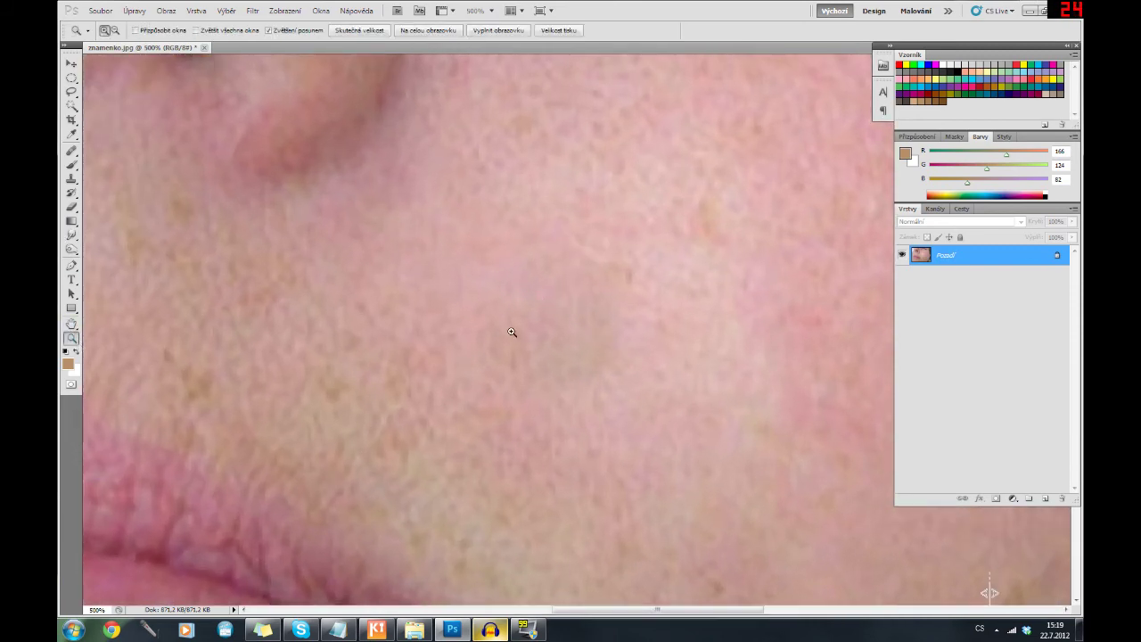
click(71, 234)
mouse_move(587, 369)
mouse_down()
mouse_move(624, 329)
mouse_move(603, 257)
mouse_move(649, 318)
mouse_up()
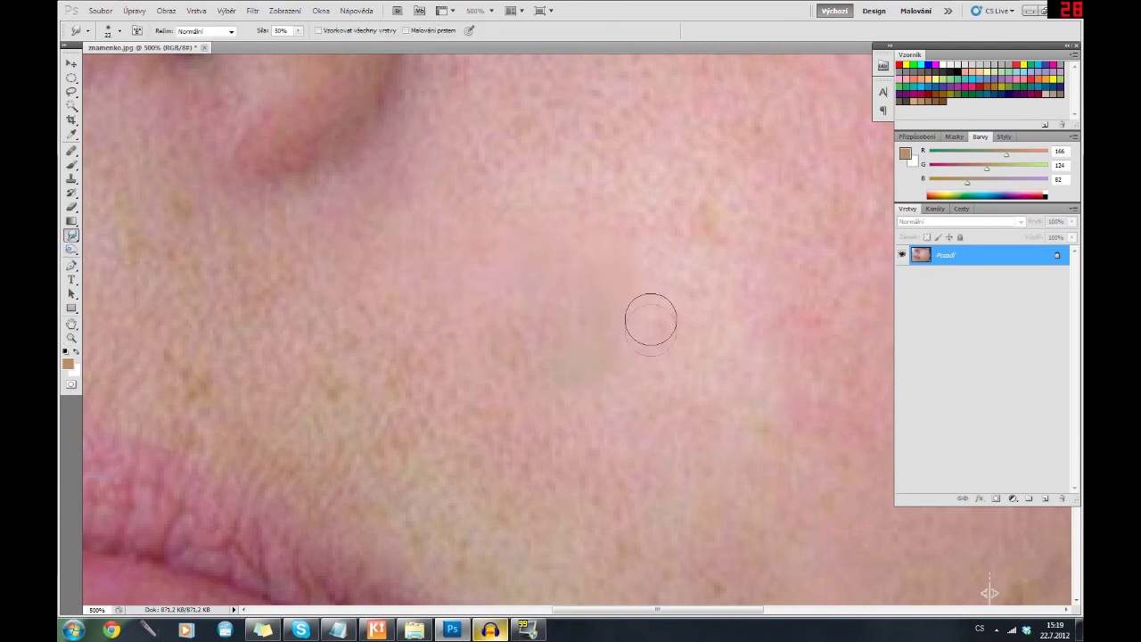
- Desaturate the greyish cheek patch with the Sponge tool in Odbarvit mode
right_click(71, 243)
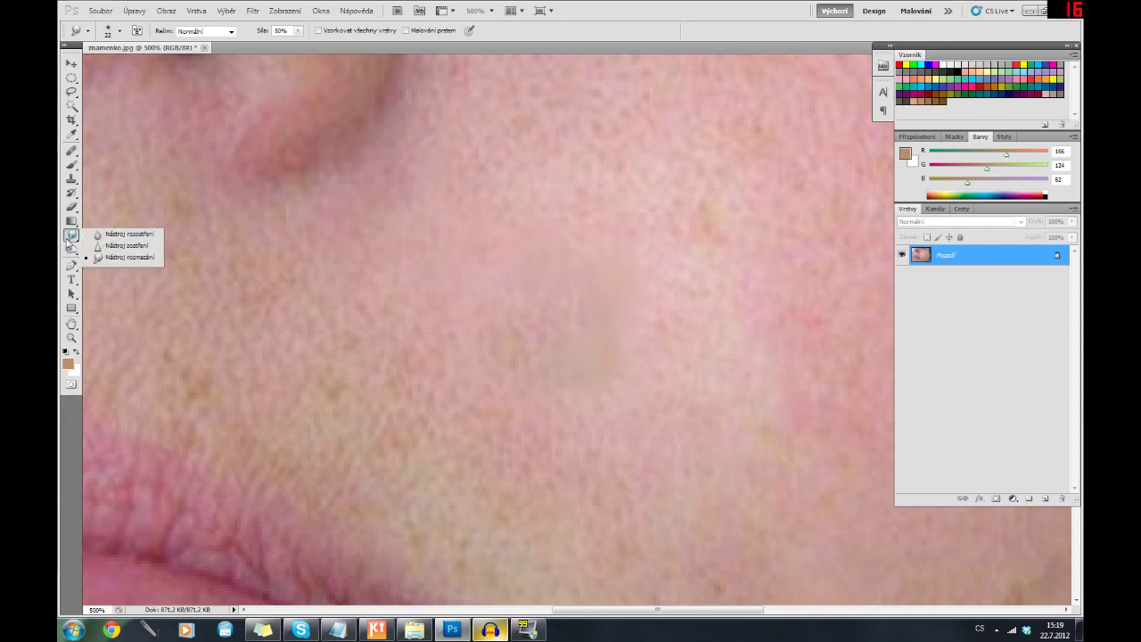
click(71, 249)
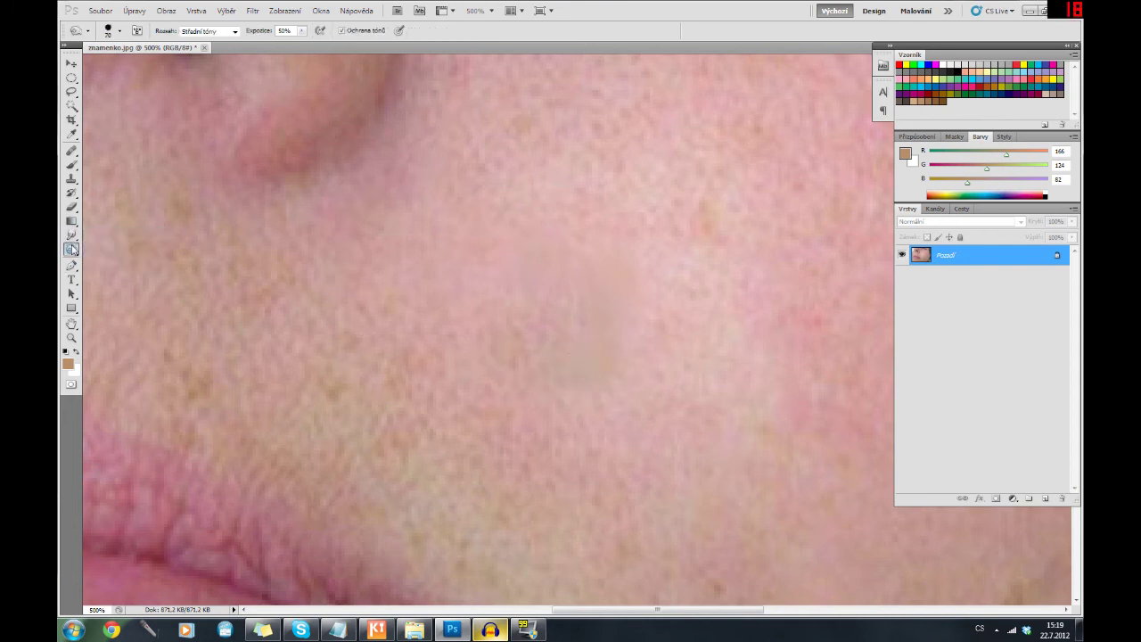
right_click(72, 250)
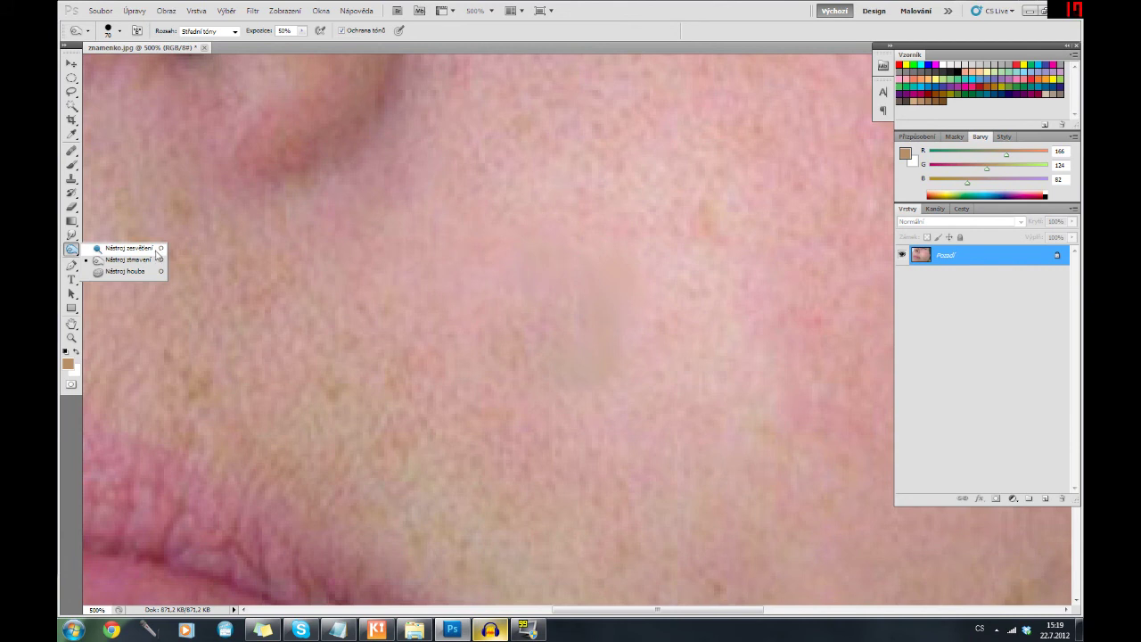
click(143, 271)
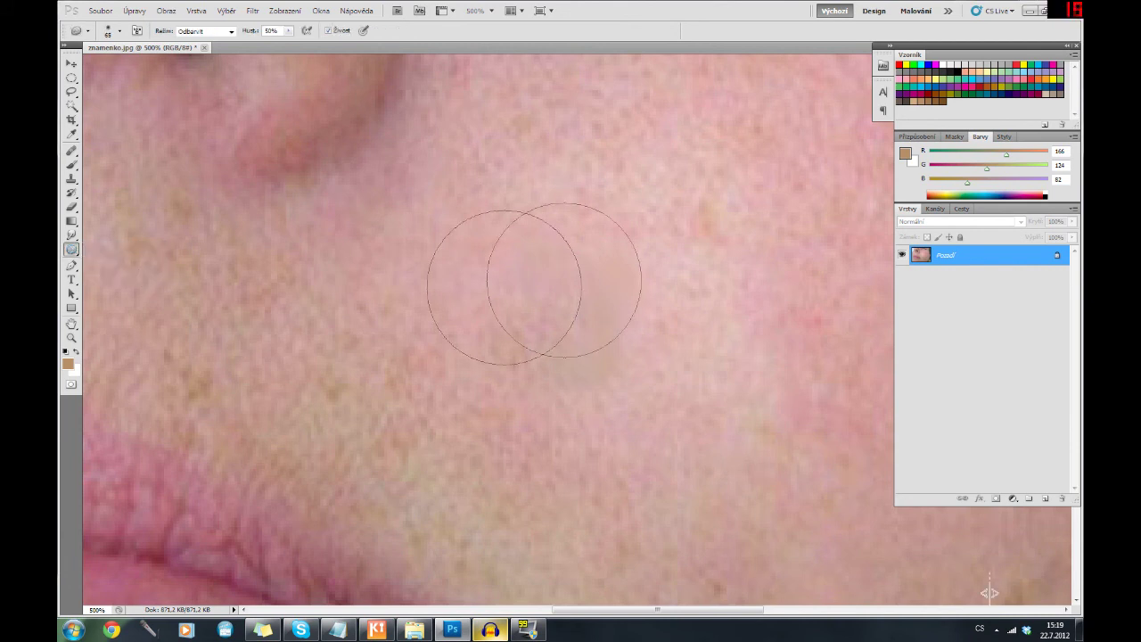
drag(503, 315, 556, 306)
click(72, 337)
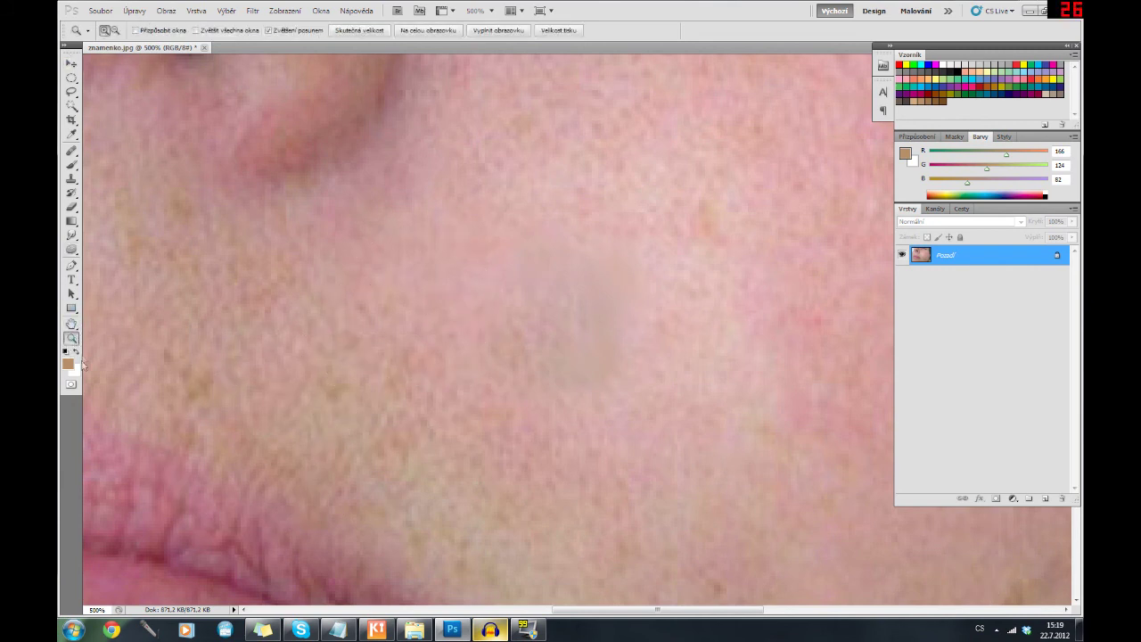
- Zoom back out to 100% to view the whole retouched face
alt+click(103, 572)
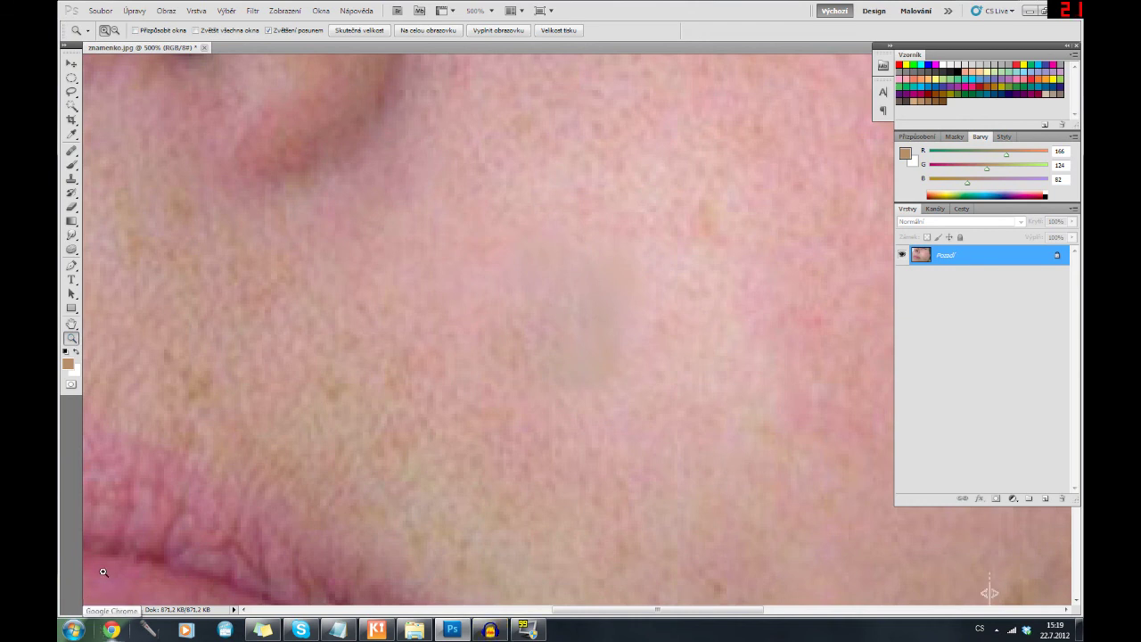
alt+click(103, 572)
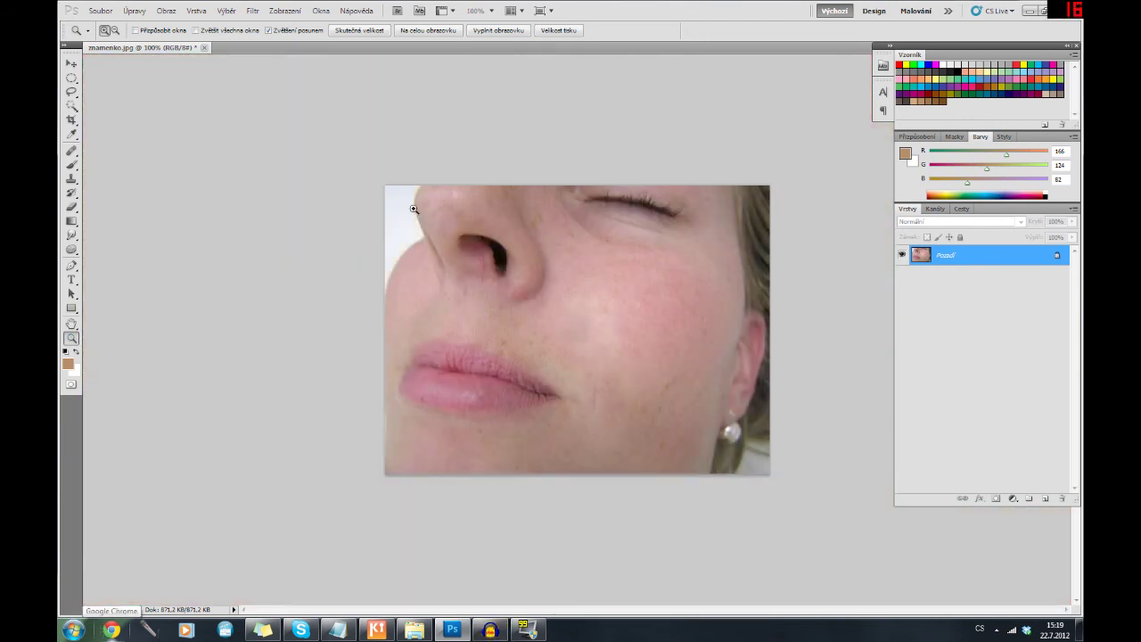